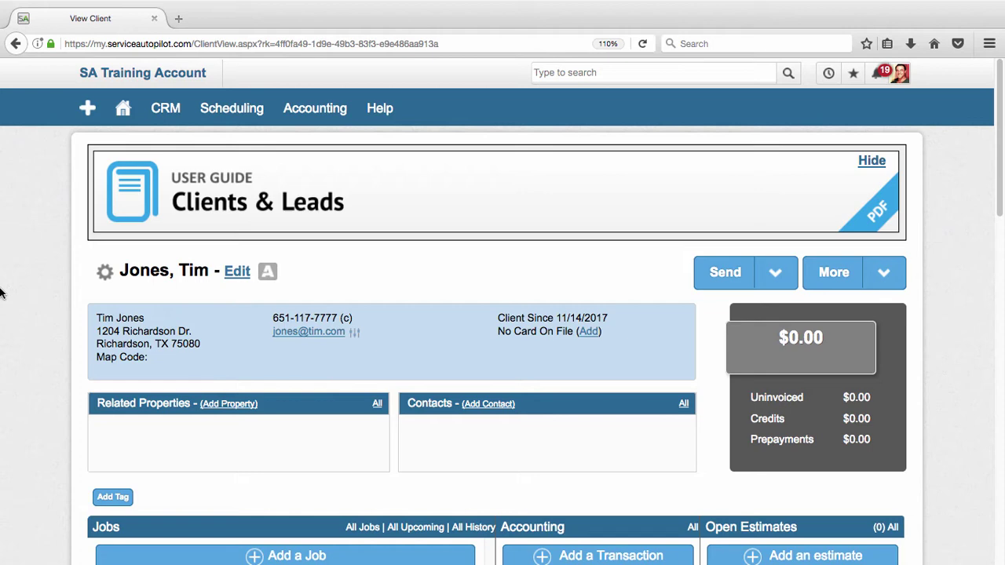
Open the Dispatch Board showing A Team's single Res M job for 11/14/2017 at $50.00
scroll(191, 338, "down", 1)
scroll(193, 354, "down", 3)
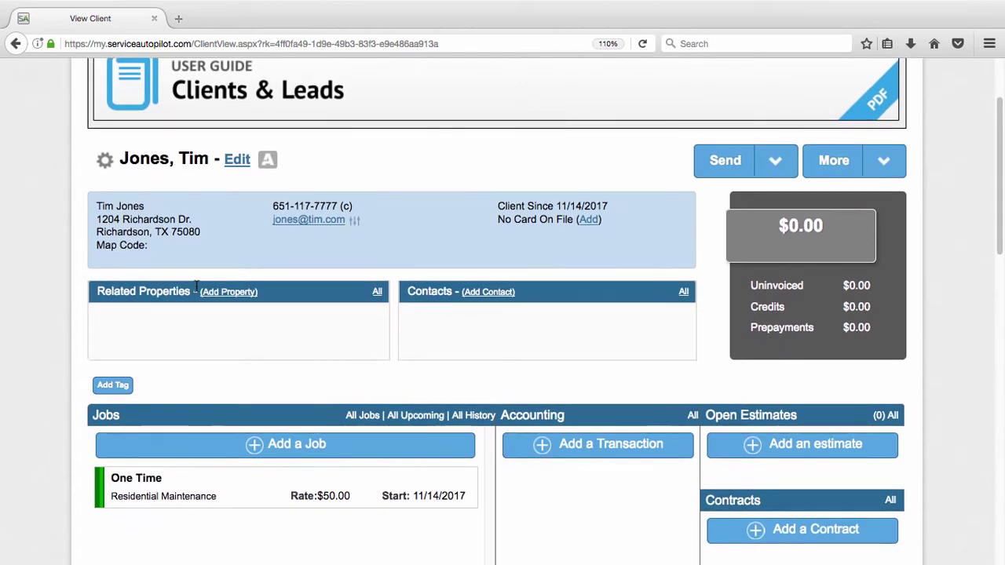
scroll(196, 285, "up", 3)
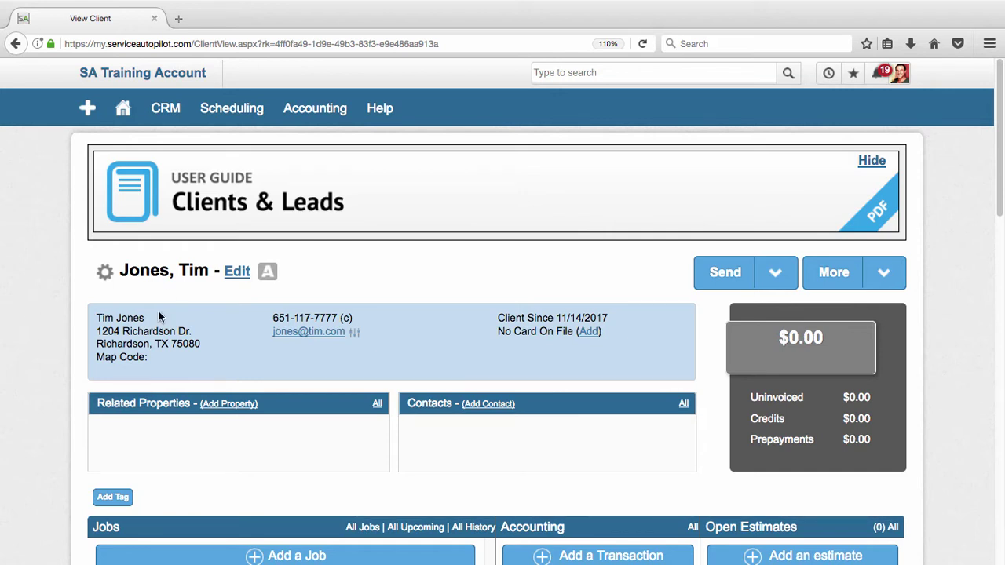
mouse_move(227, 115)
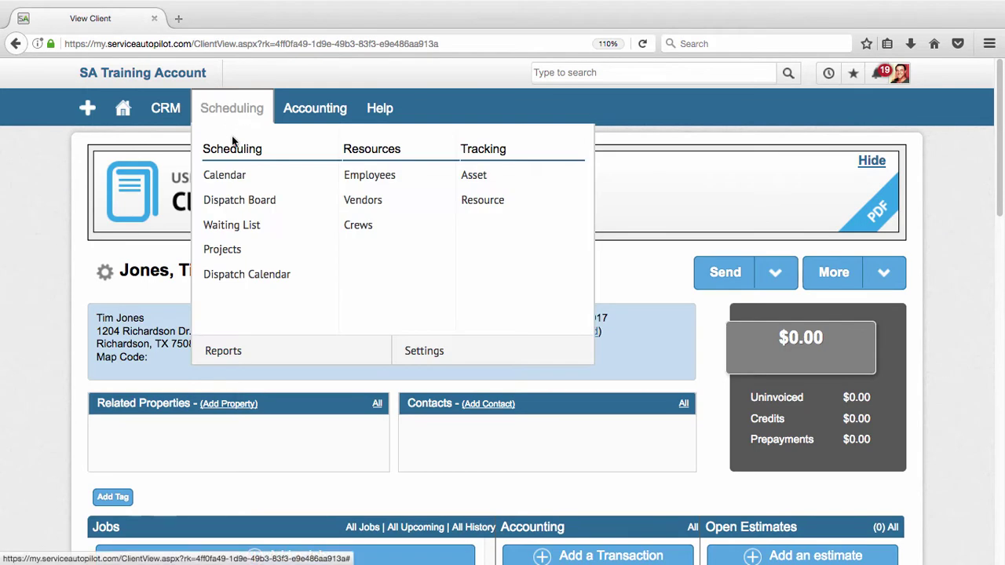
left_click(228, 203)
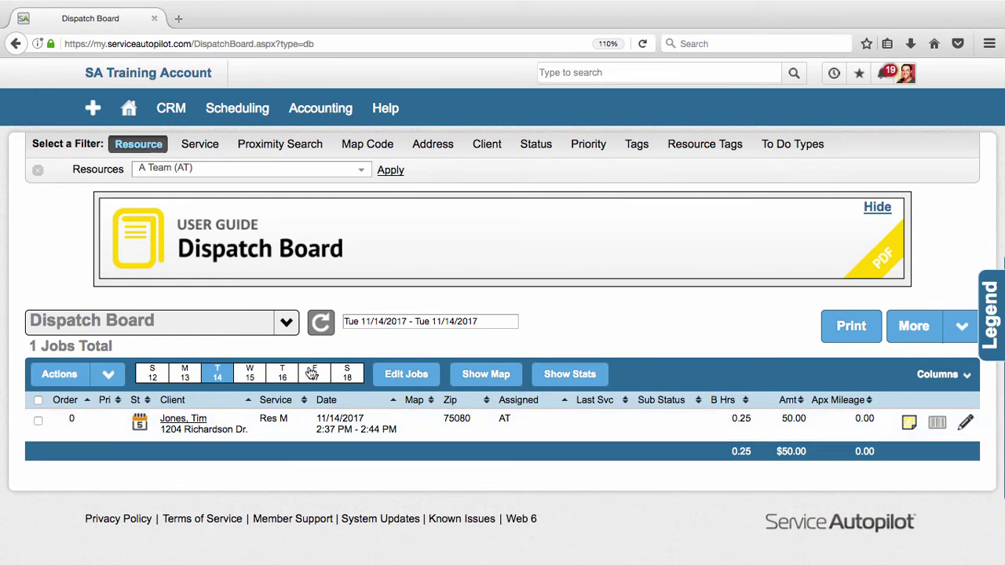
left_click(384, 321)
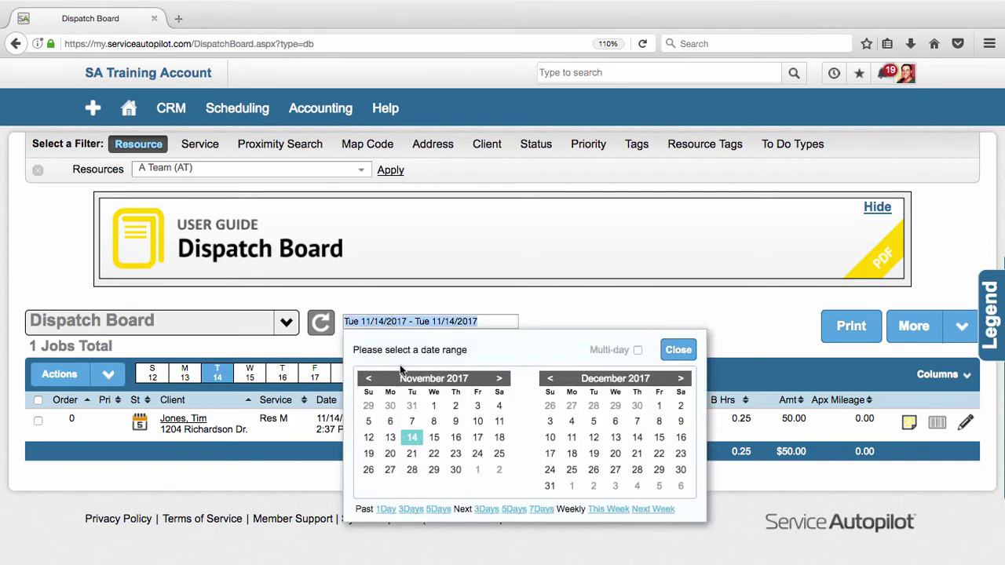
left_click(390, 440)
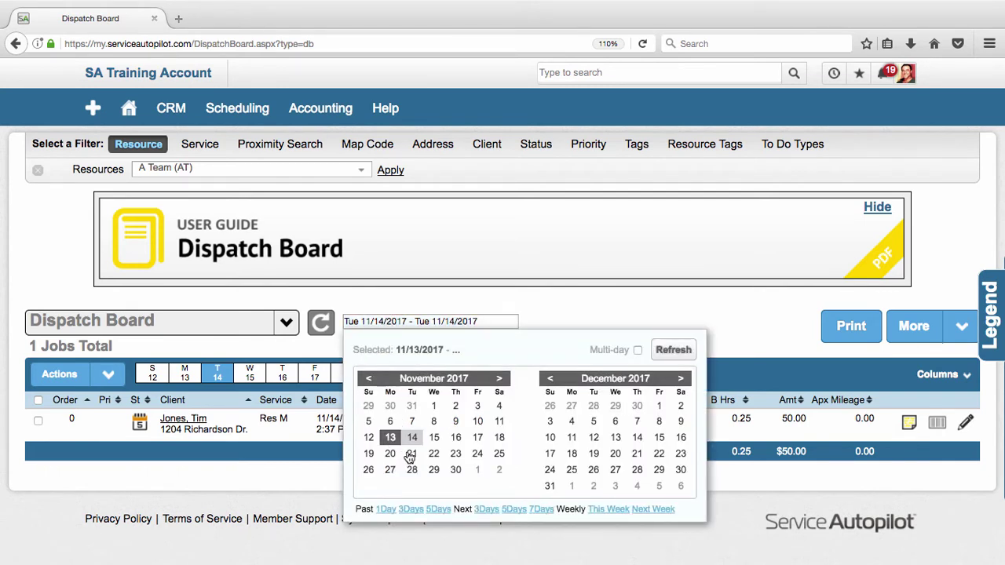
left_click(410, 455)
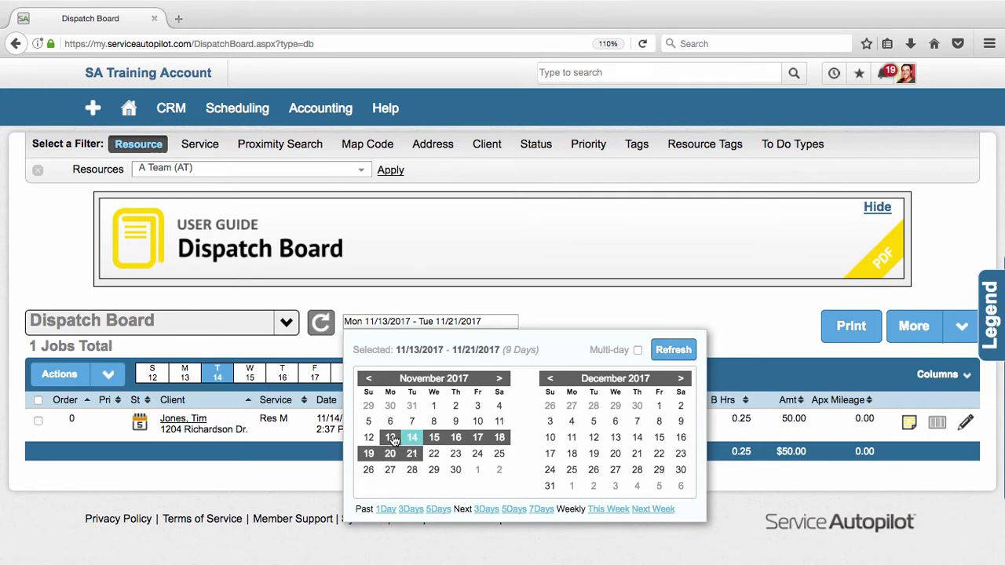
left_click(433, 454)
left_click(412, 453)
left_click(390, 437)
left_click(413, 455)
left_click(413, 438)
left_click(680, 353)
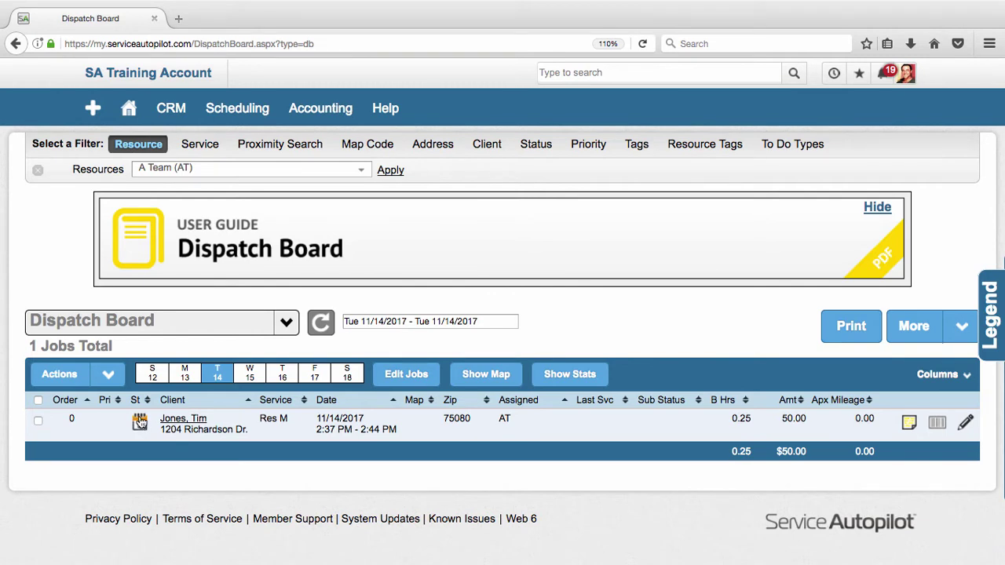
Confirm the lone A Team job's status icon reads Scheduled
mouse_move(141, 425)
Check the lone A Team job and set its status to Dispatched from the Actions menu
left_click(38, 423)
left_click(108, 375)
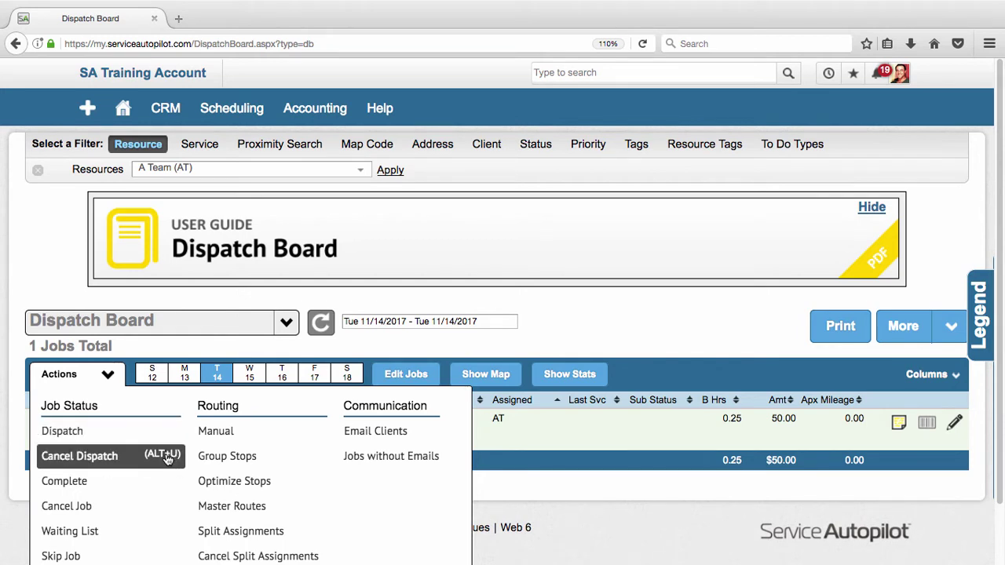
left_click(97, 432)
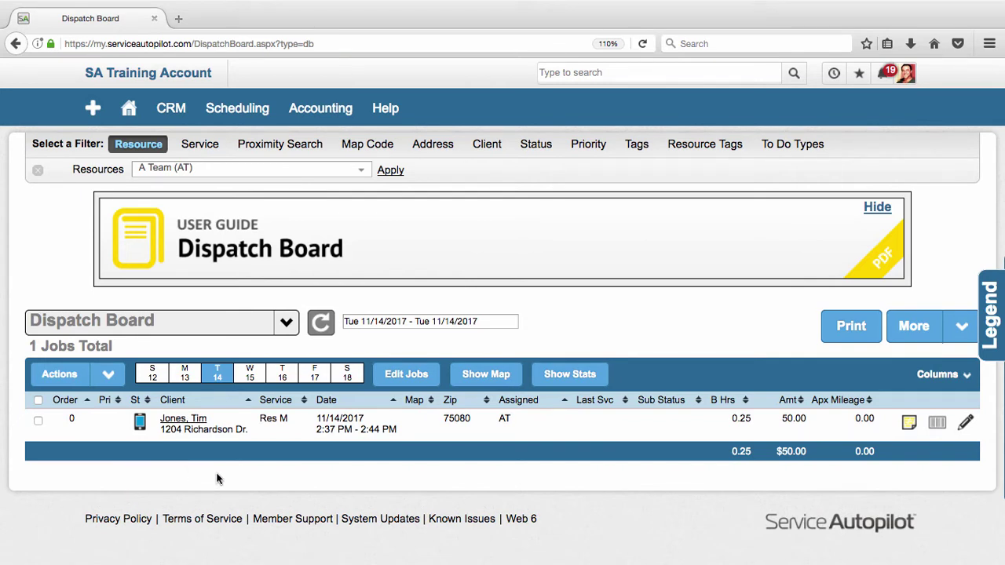
Generate A Team (AT)'s 11/14/2017 route sheet using the Route Sheet override format
left_click(849, 329)
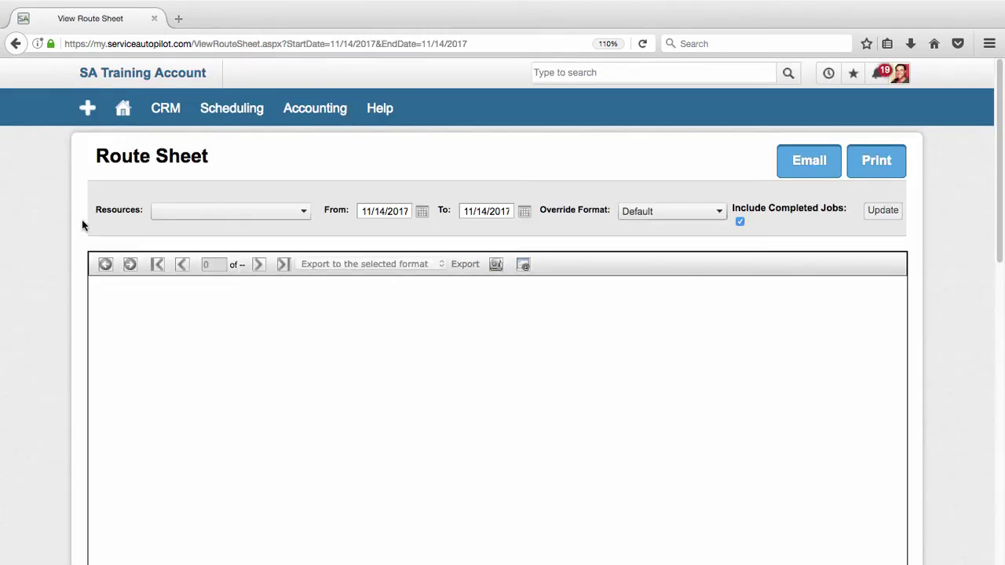
left_click(194, 218)
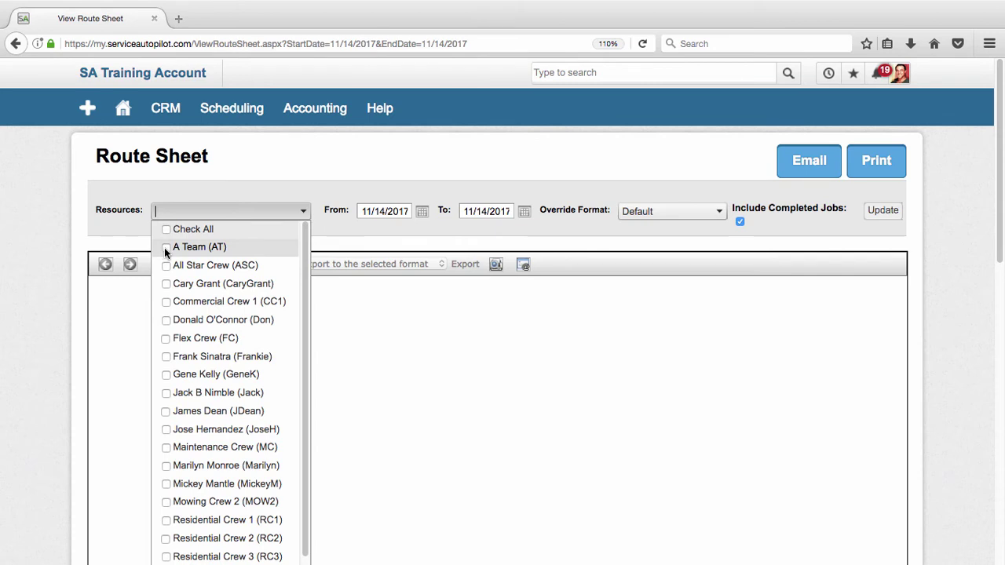
left_click(165, 248)
left_click(300, 180)
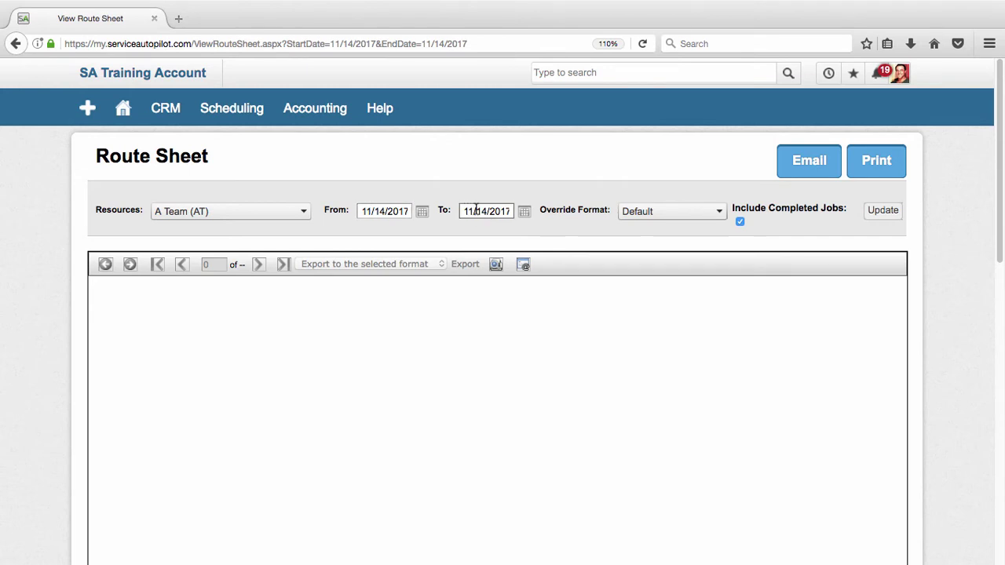
left_click(639, 211)
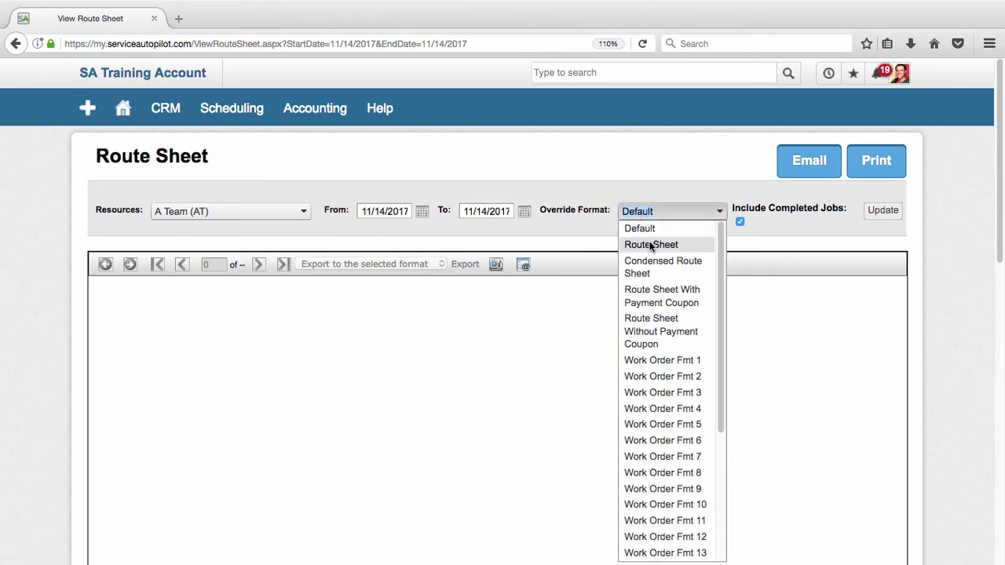
left_click(651, 246)
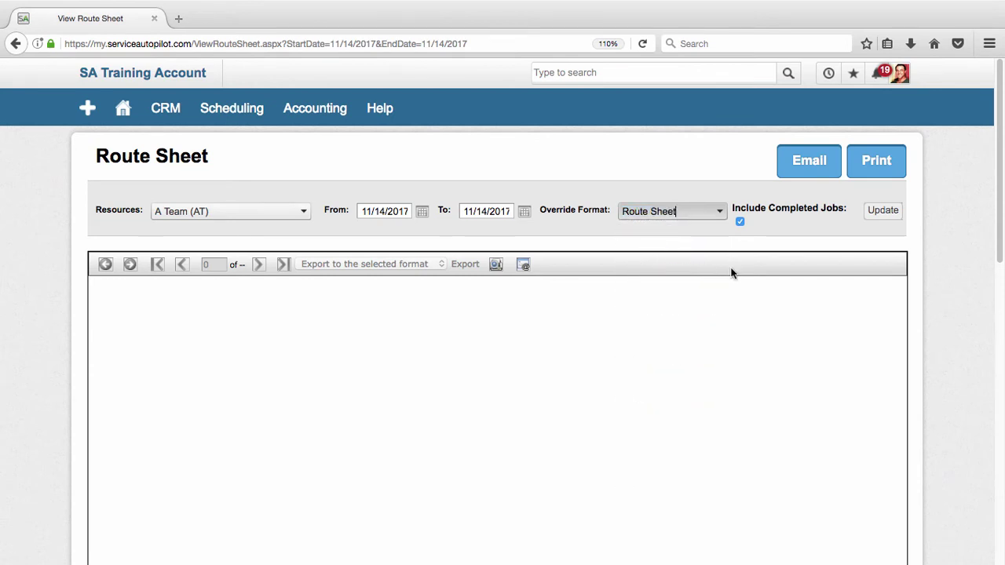
left_click(885, 212)
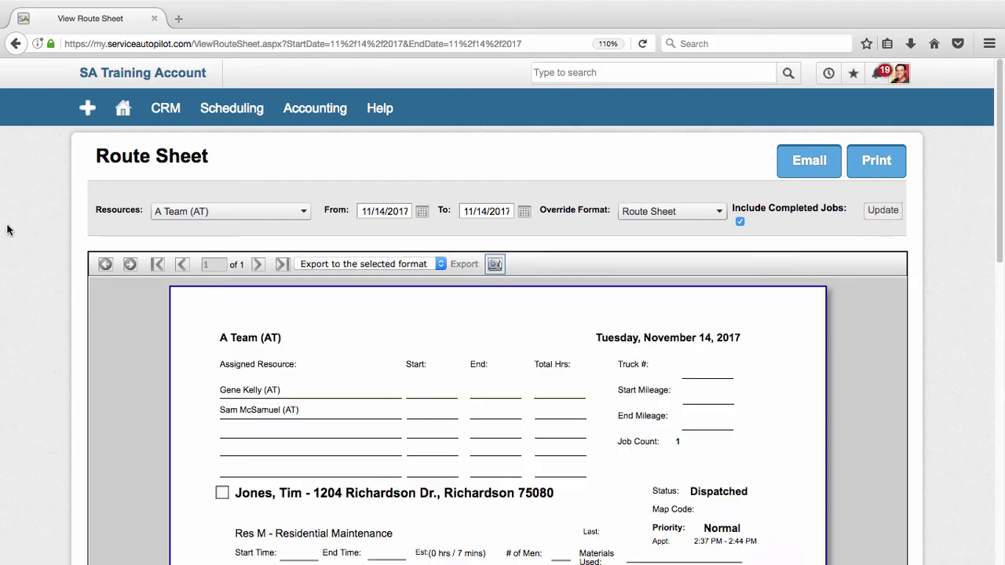
Scroll through the A Team route sheet to review the dispatched Res M job and its gate note
scroll(18, 236, "down", 3)
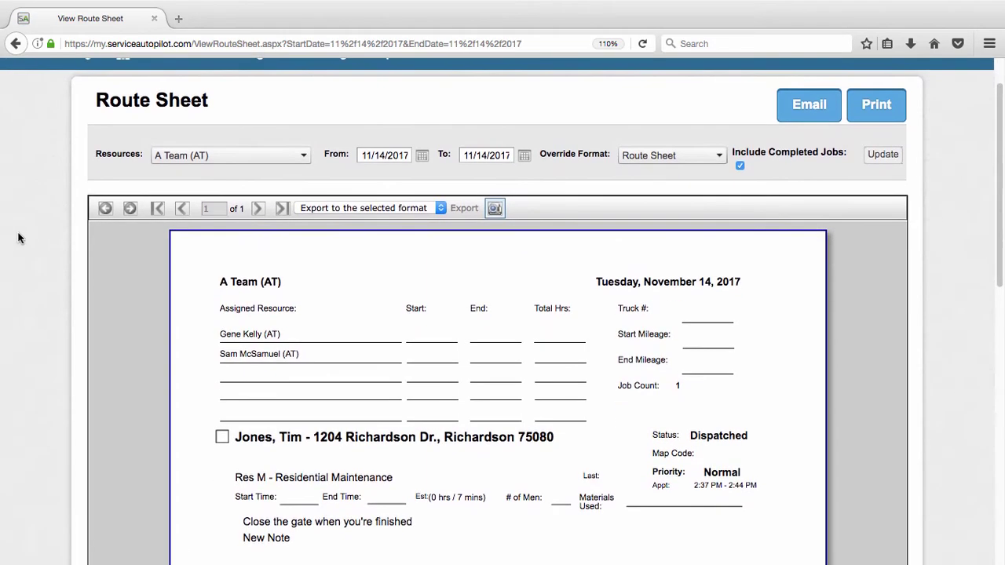
scroll(19, 238, "down", 3)
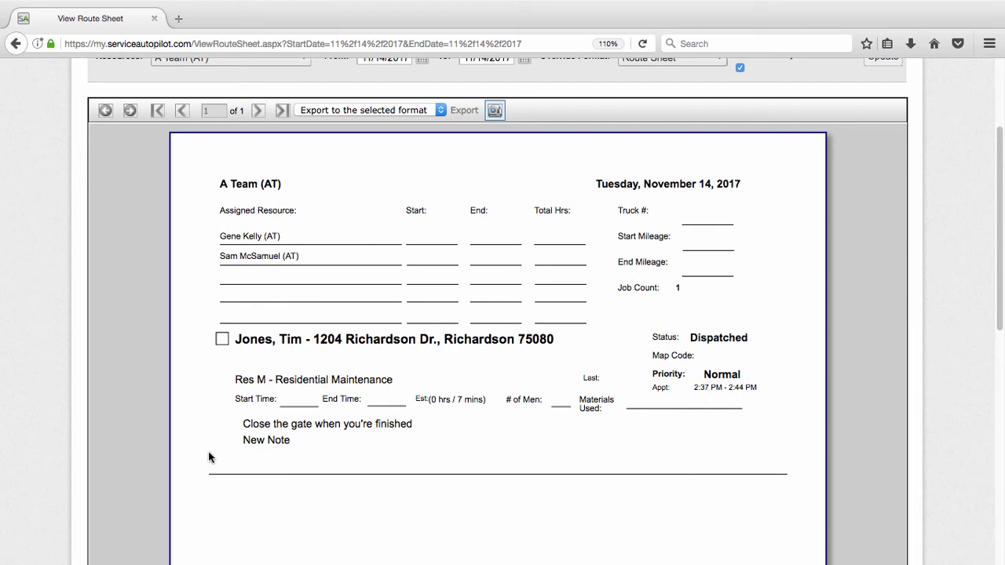
scroll(208, 443, "down", 1)
scroll(208, 443, "up", 4)
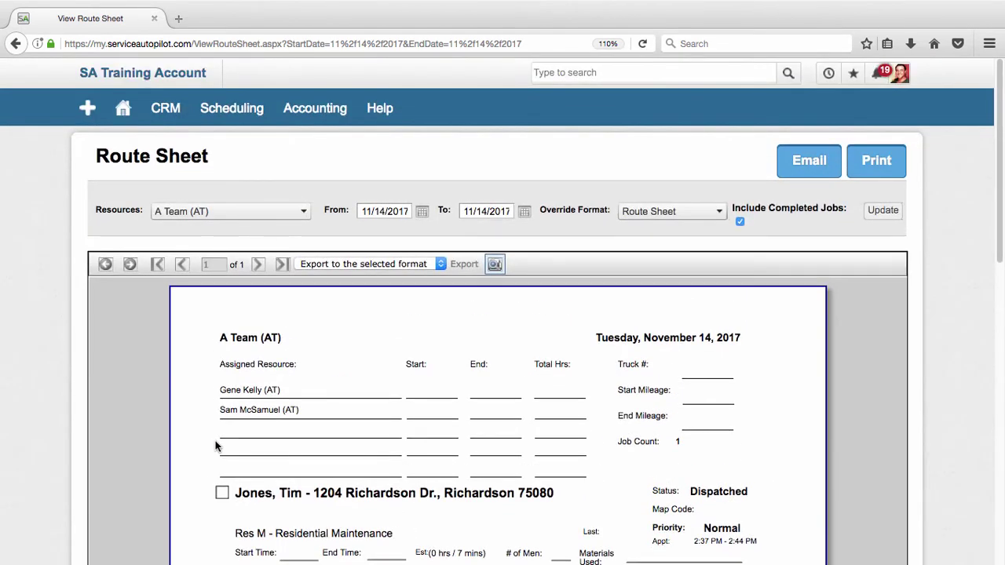
Keep Route Sheet as the override format with Include Completed Jobs checked
left_click(662, 212)
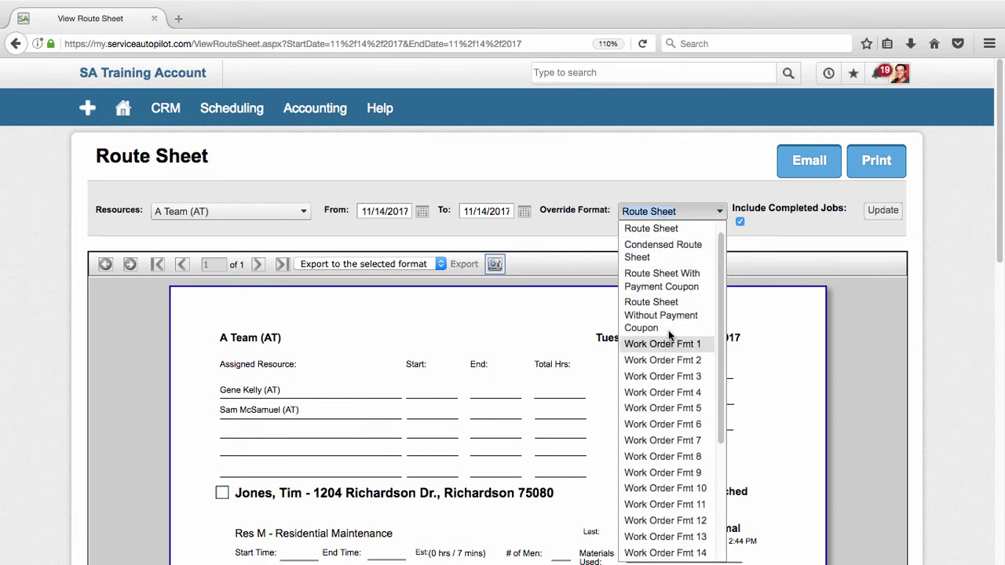
left_click_drag(721, 267, 715, 290)
scroll(683, 292, "up", 3)
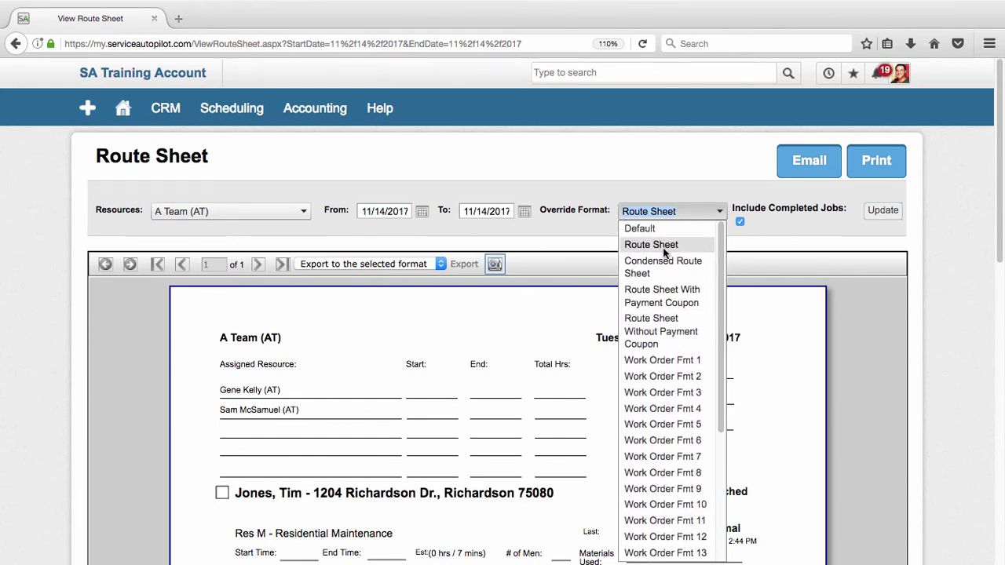
left_click(589, 240)
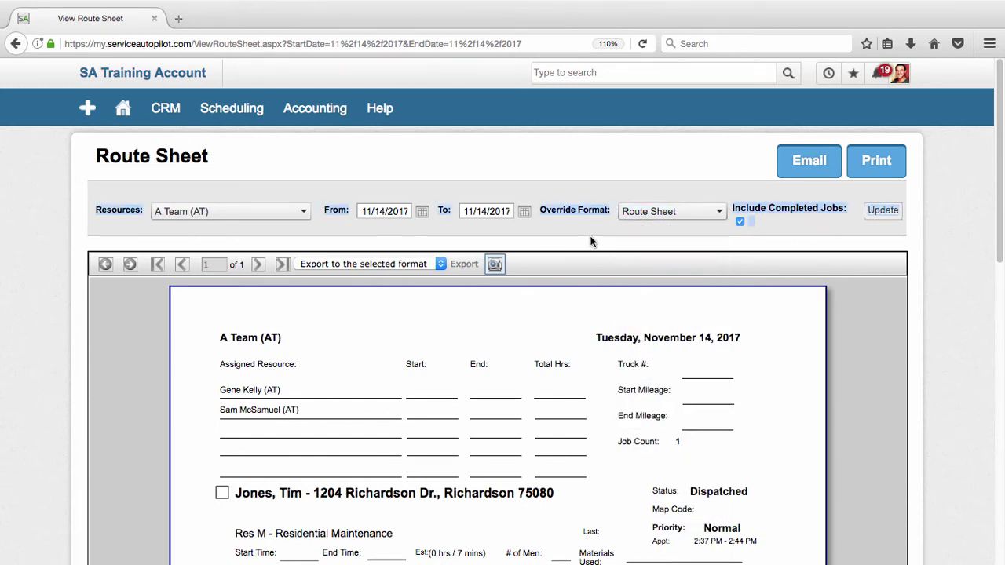
left_click(702, 237)
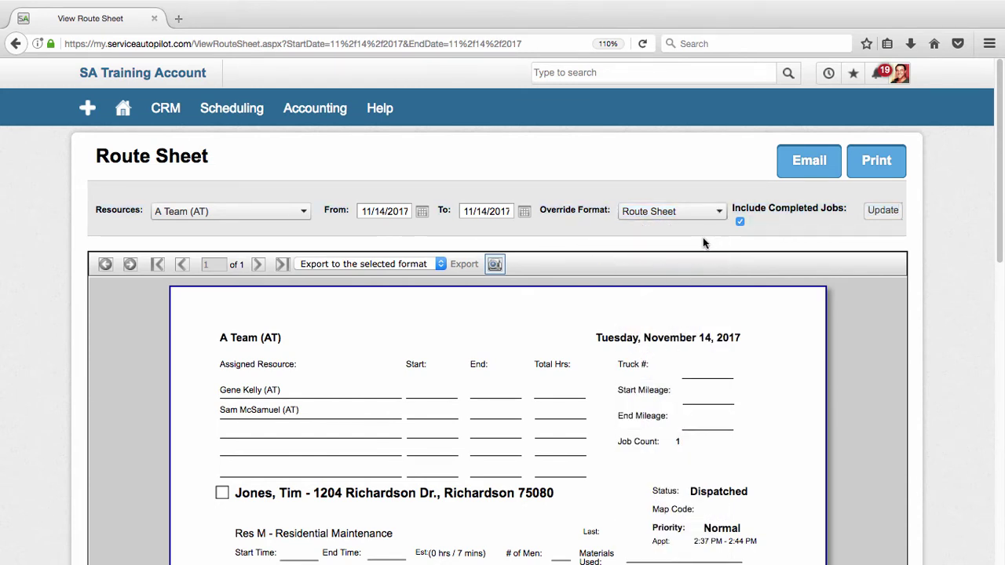
Review the A Team route sheet email and close it without sending
left_click(798, 162)
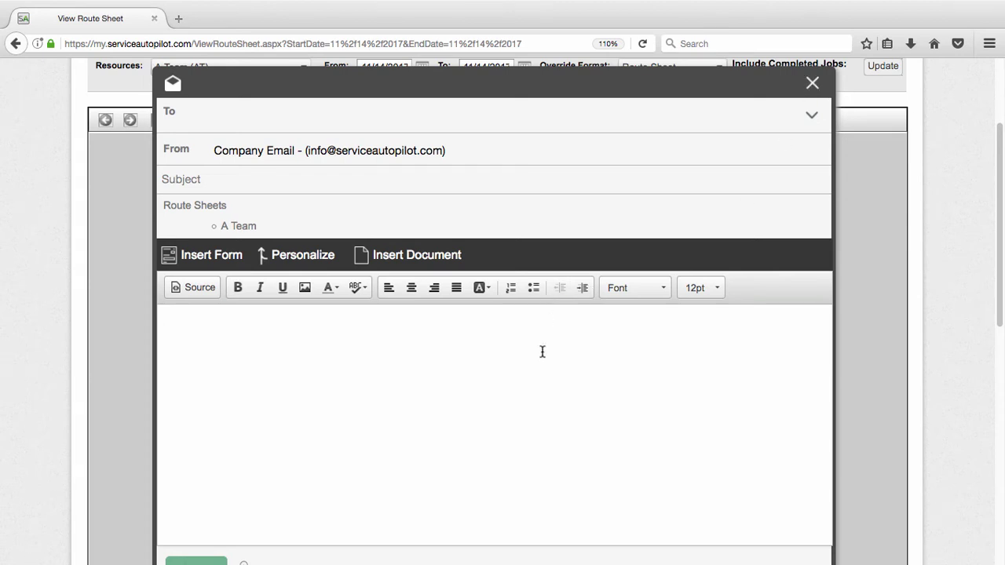
scroll(541, 352, "down", 1)
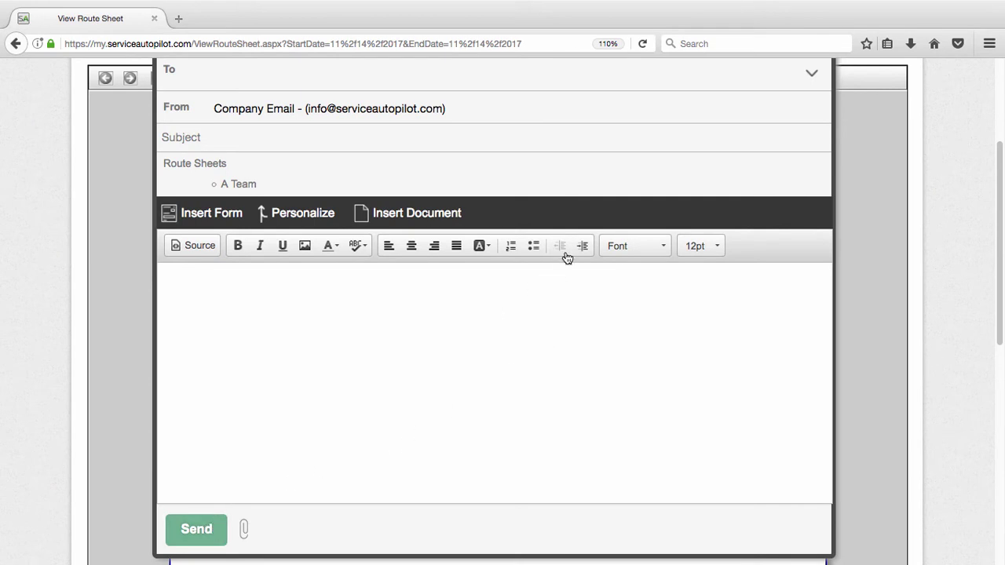
scroll(567, 251, "up", 2)
left_click(809, 115)
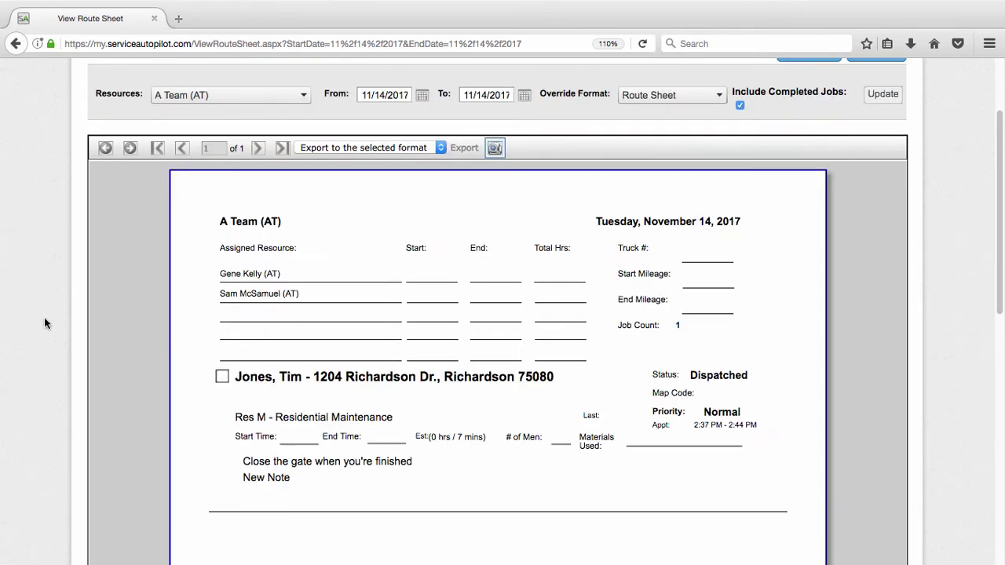
Return to the Dispatch Board listing A Team's 11/14/2017 Res M job at $50.00
scroll(55, 322, "down", 2)
scroll(55, 319, "down", 5)
scroll(55, 315, "up", 10)
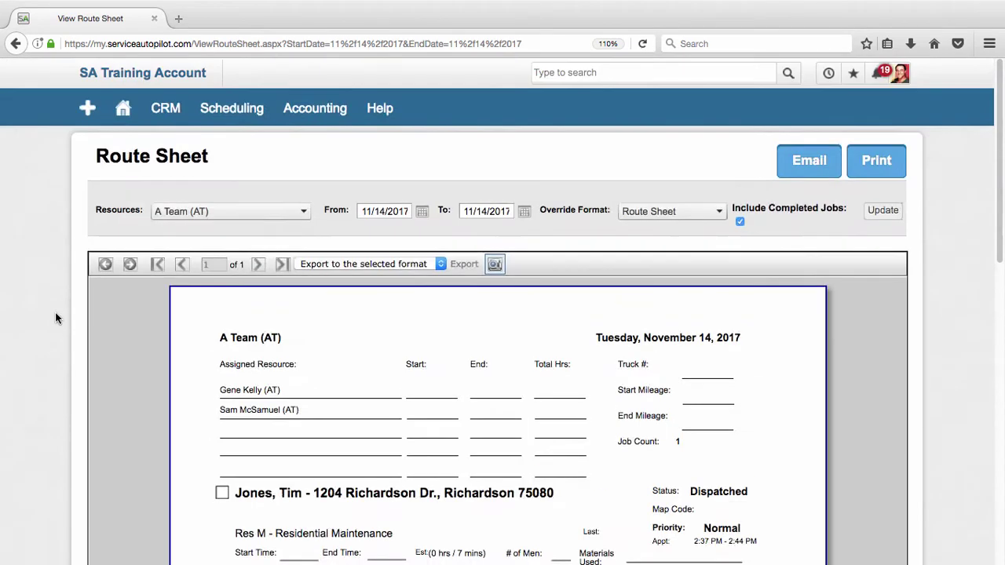
mouse_move(271, 118)
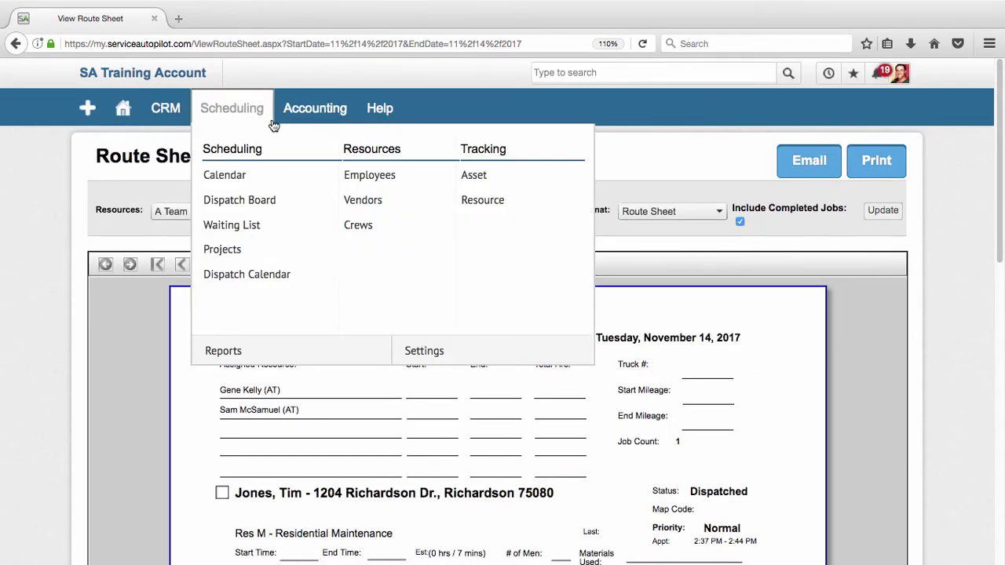
left_click(253, 199)
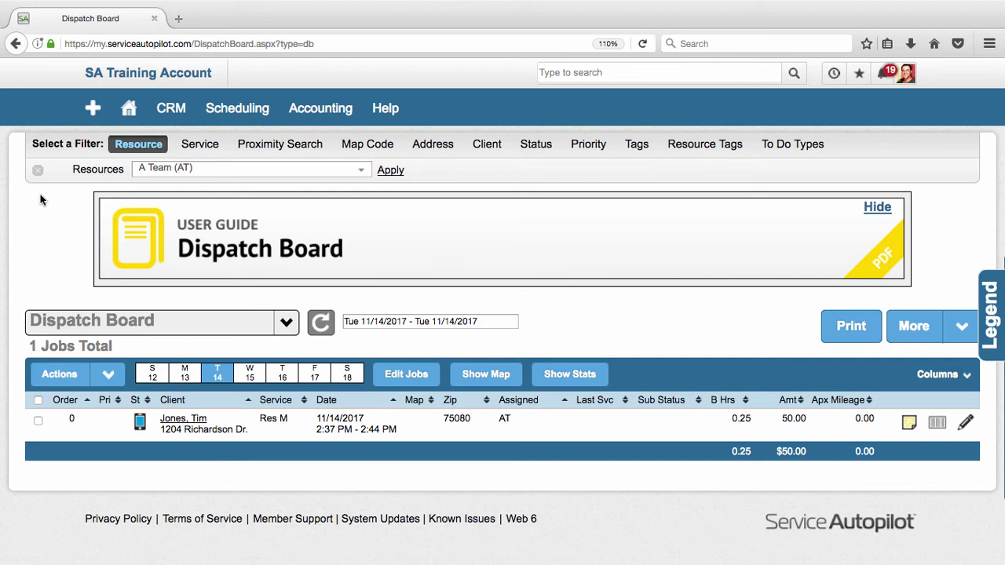
Look over the Actions menu options for the dispatched 11/14/2017 A Team job
left_click(59, 373)
mouse_move(144, 429)
Select the dispatched A Team job and mark it Complete, turning it Invoiced
left_click(38, 422)
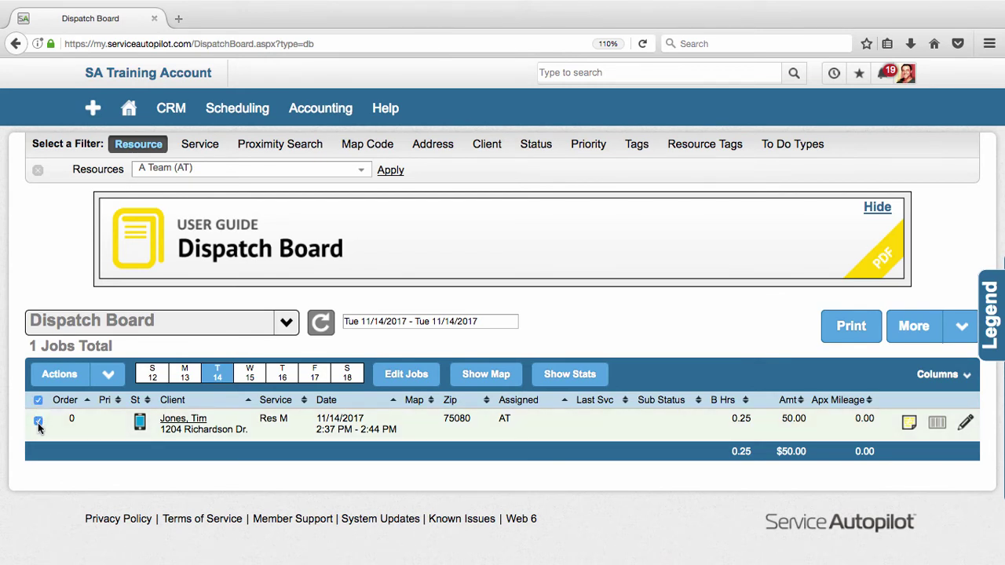
left_click(71, 376)
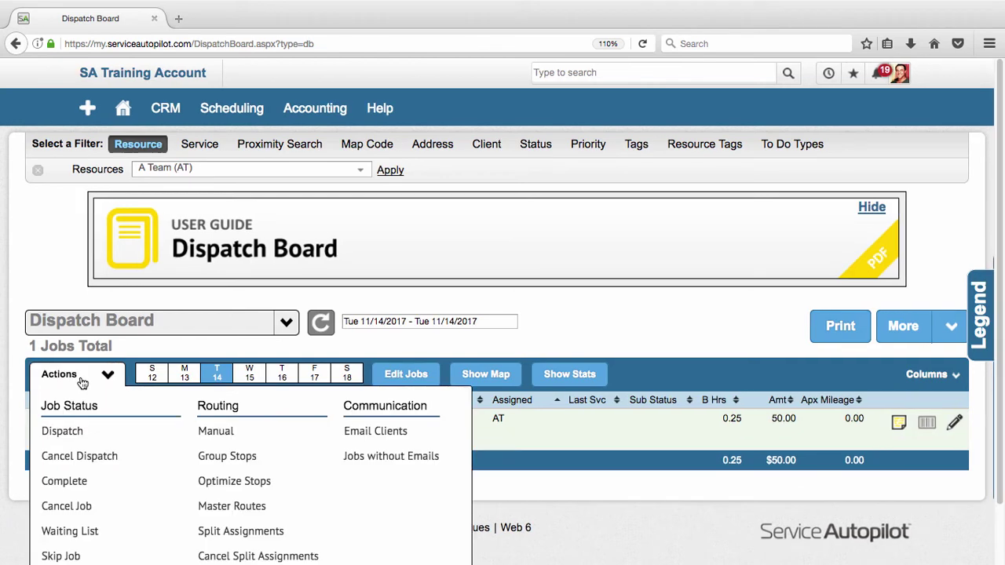
left_click(71, 481)
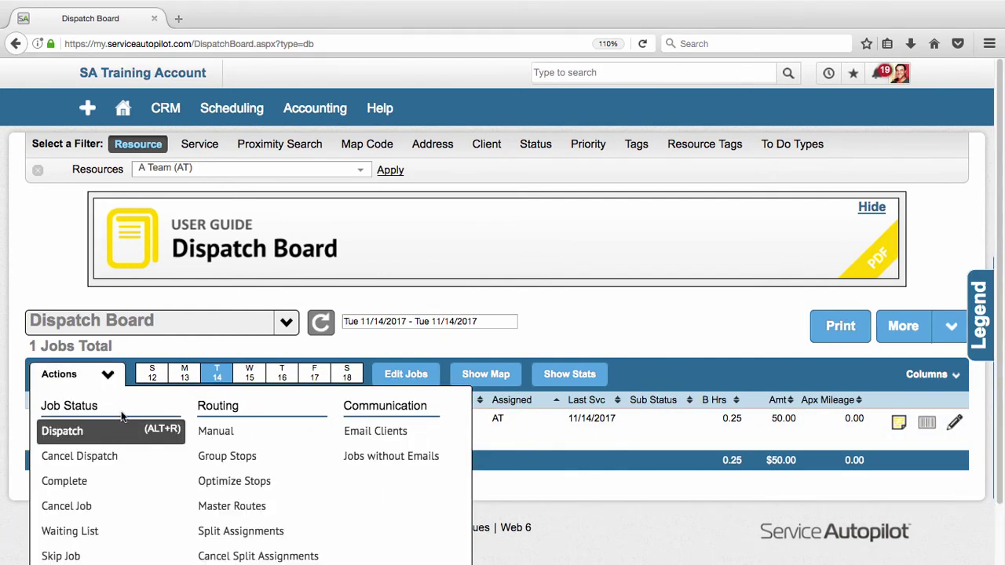
Switch to the Close Out Day view and inspect the job's crew times without saving
left_click(288, 325)
left_click(79, 404)
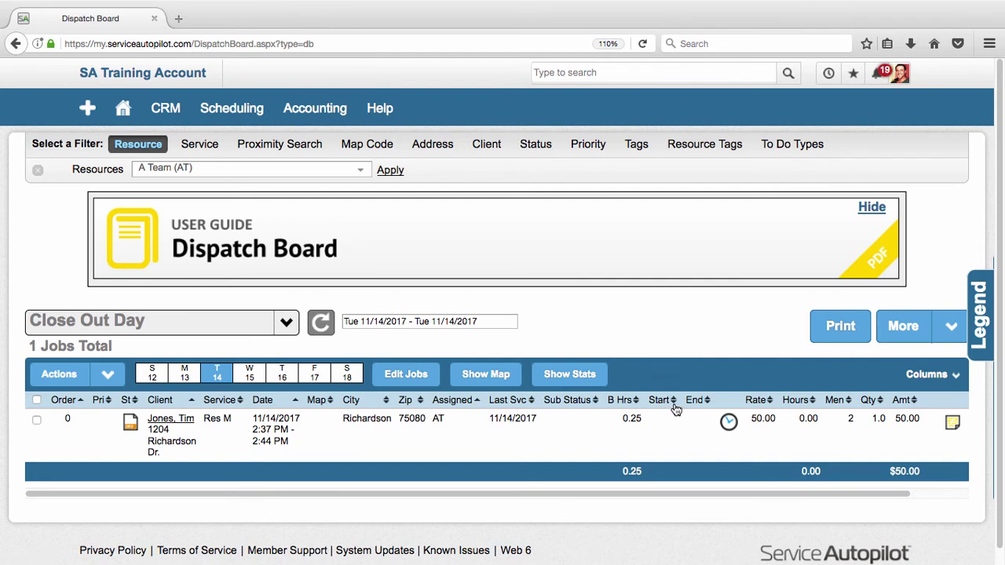
left_click(730, 424)
left_click(730, 424)
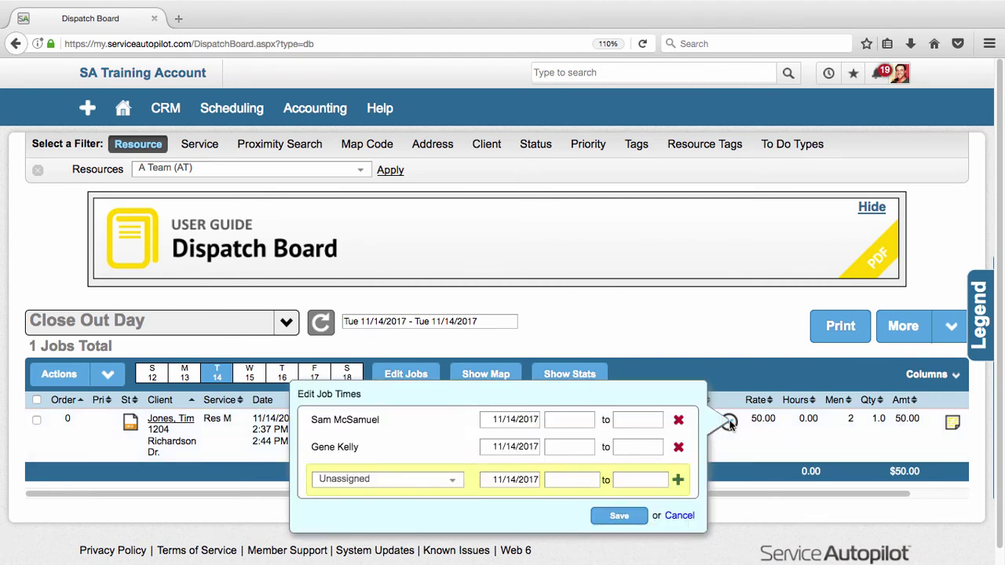
left_click(582, 420)
left_click(647, 423)
left_click(646, 444)
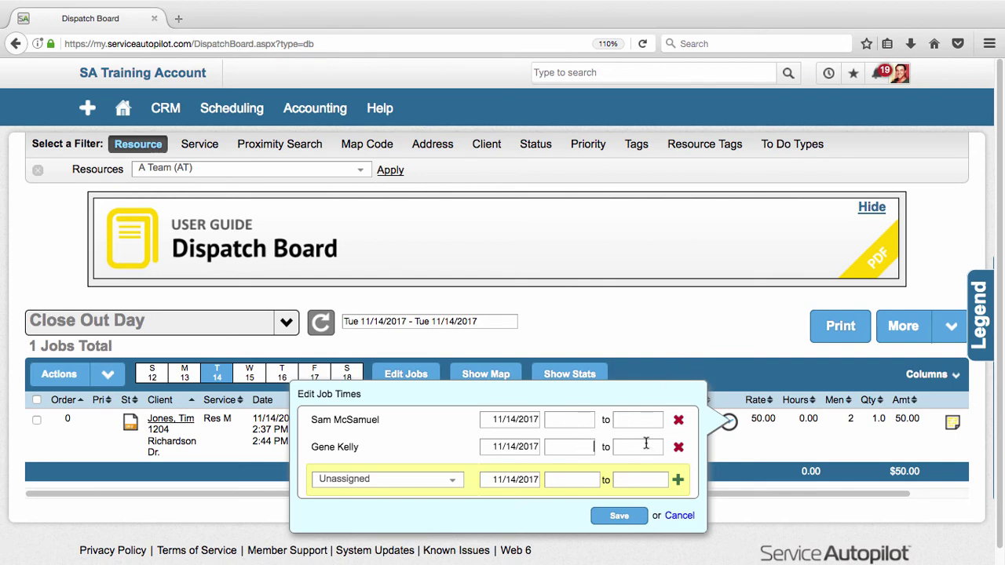
left_click(680, 515)
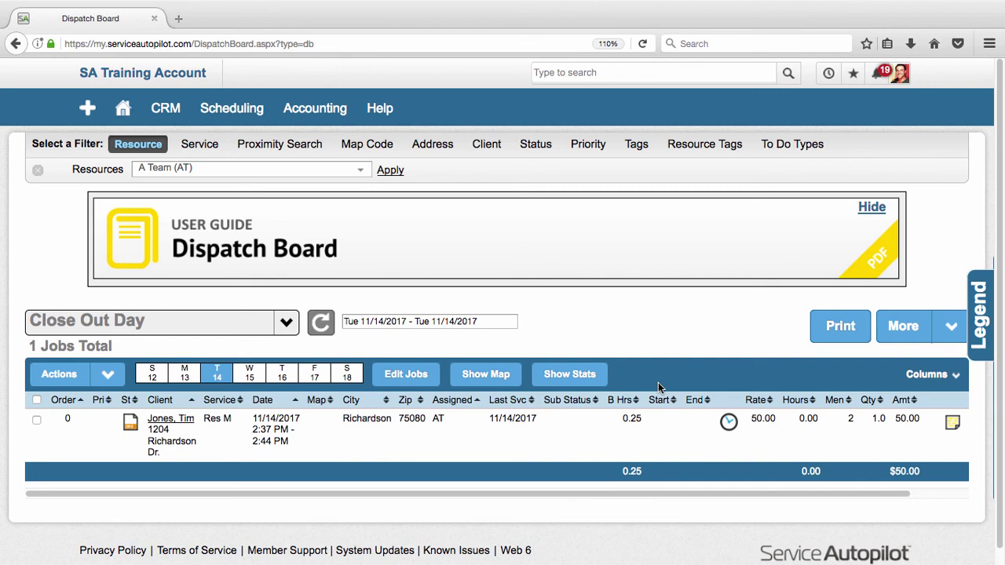
left_click(729, 424)
left_click(682, 520)
left_click(977, 309)
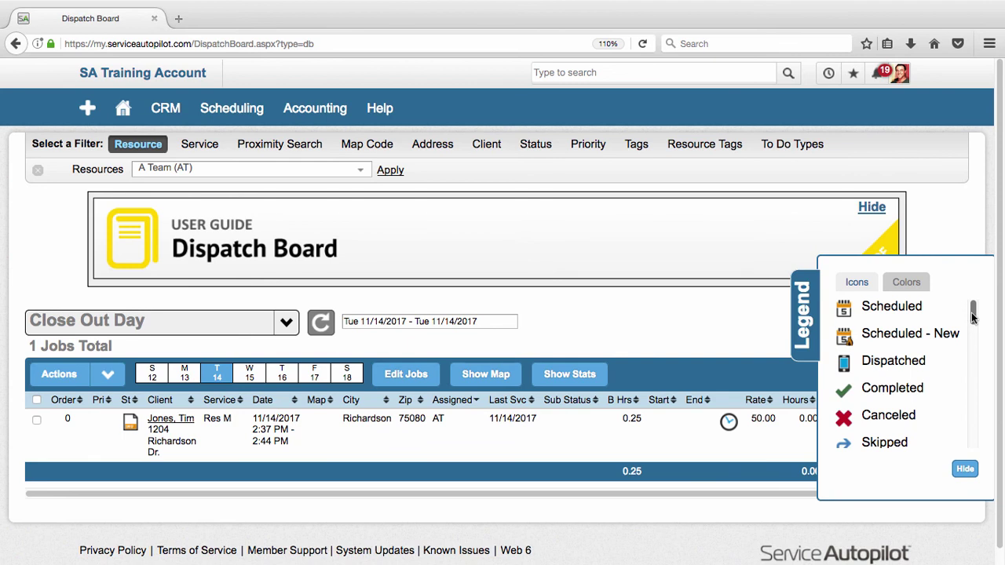
mouse_move(973, 314)
left_mouse_down()
mouse_move(971, 446)
mouse_move(972, 313)
left_mouse_up()
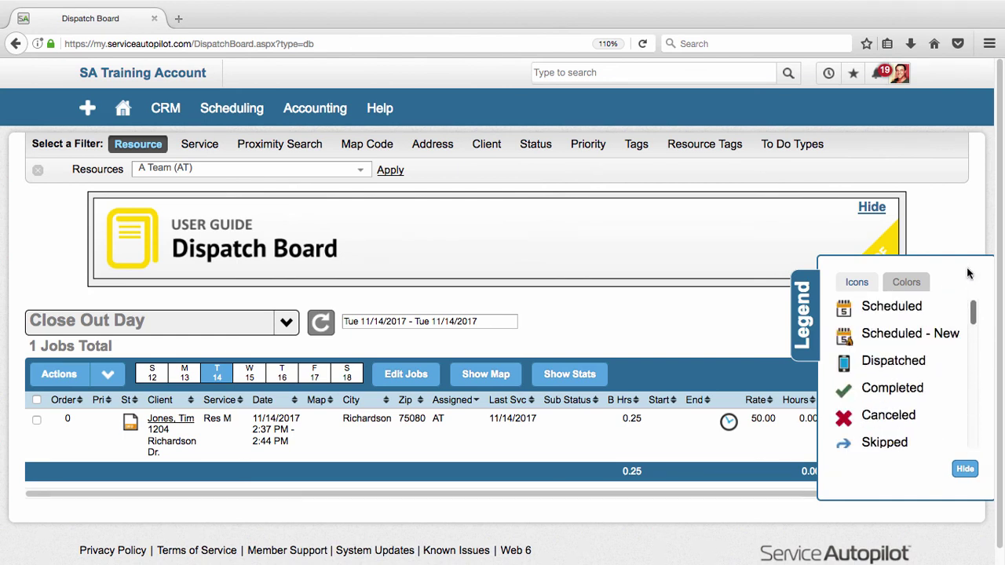
left_click(923, 284)
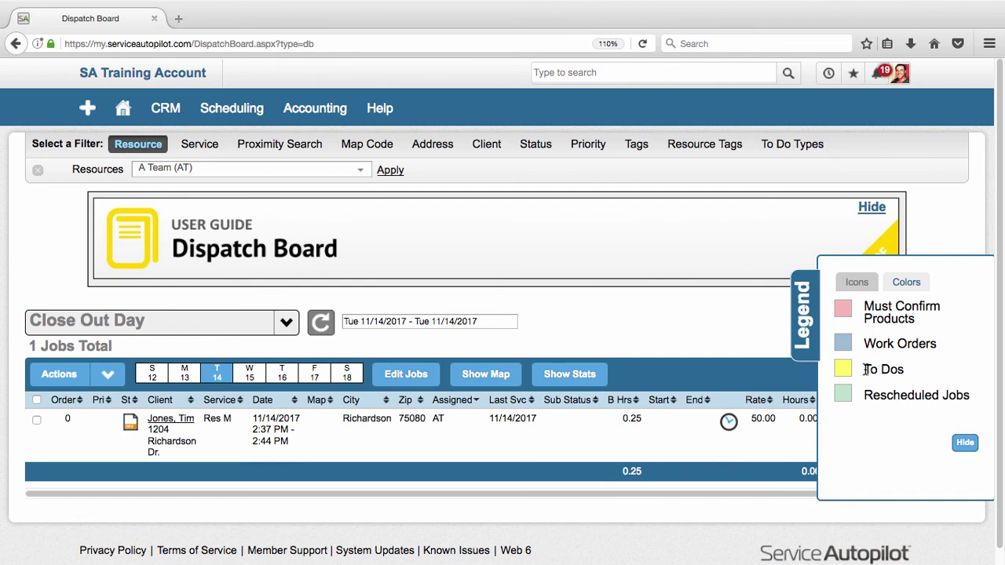
left_click(860, 284)
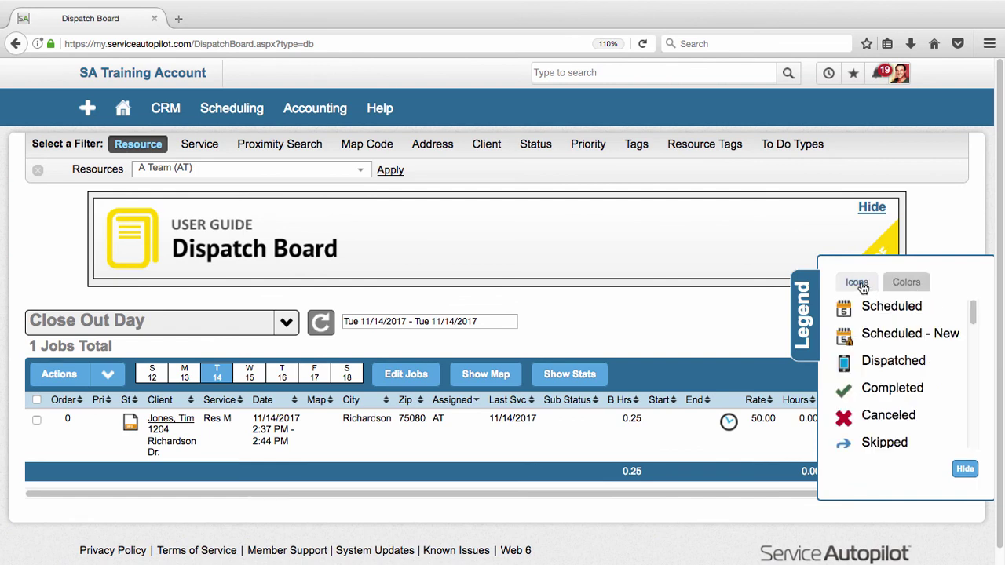
left_click(805, 304)
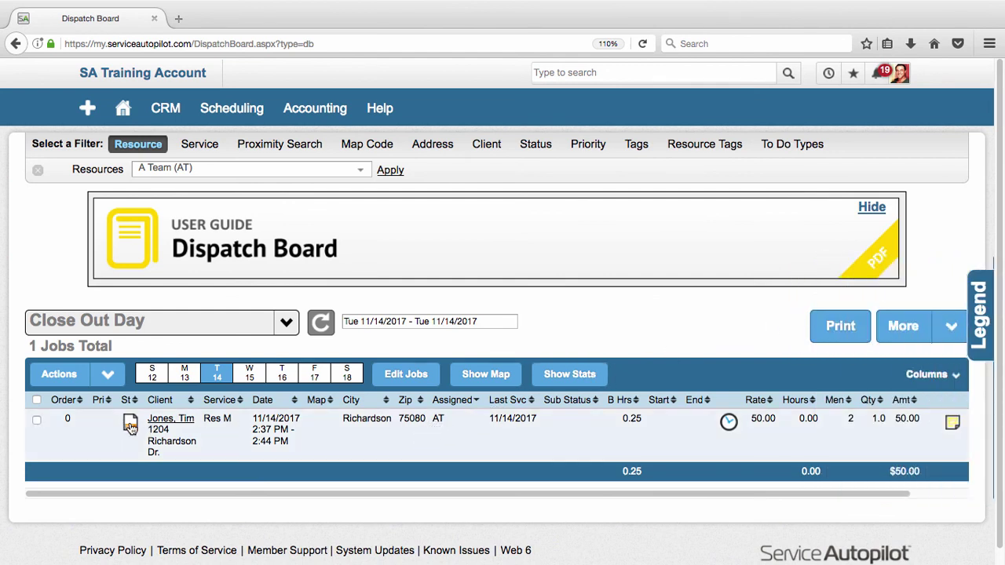
mouse_move(132, 425)
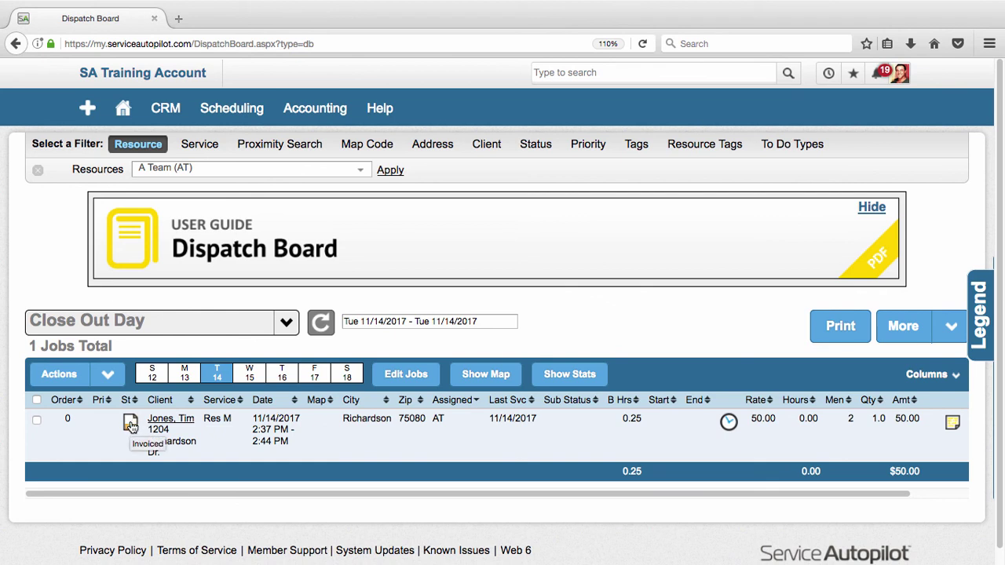